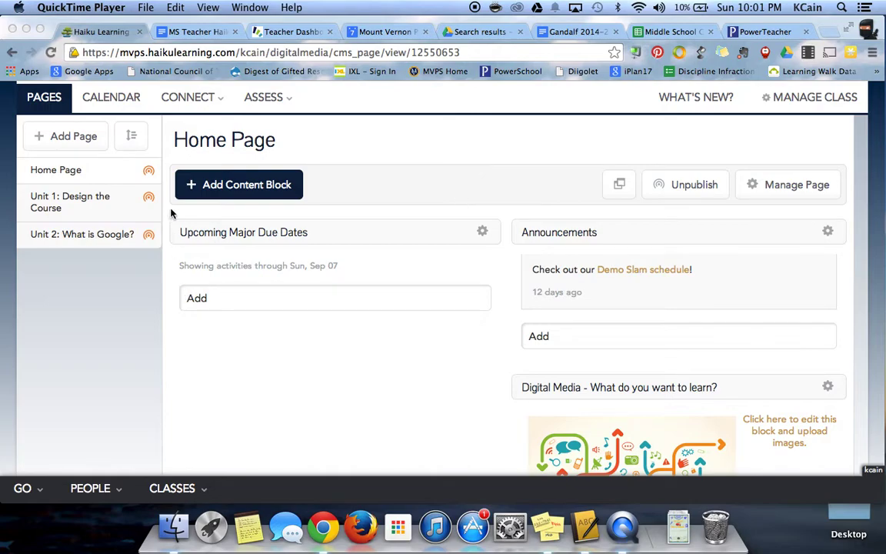
pyautogui.click(356, 234)
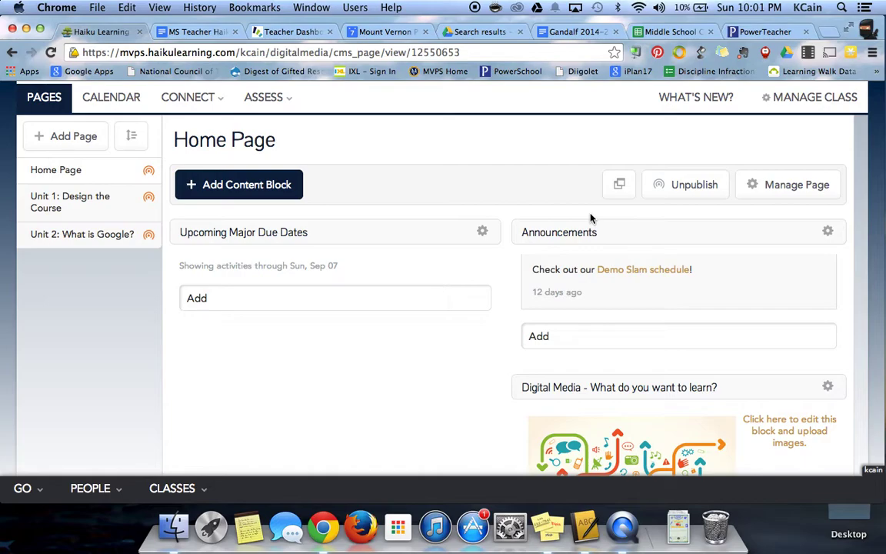
pyautogui.click(561, 336)
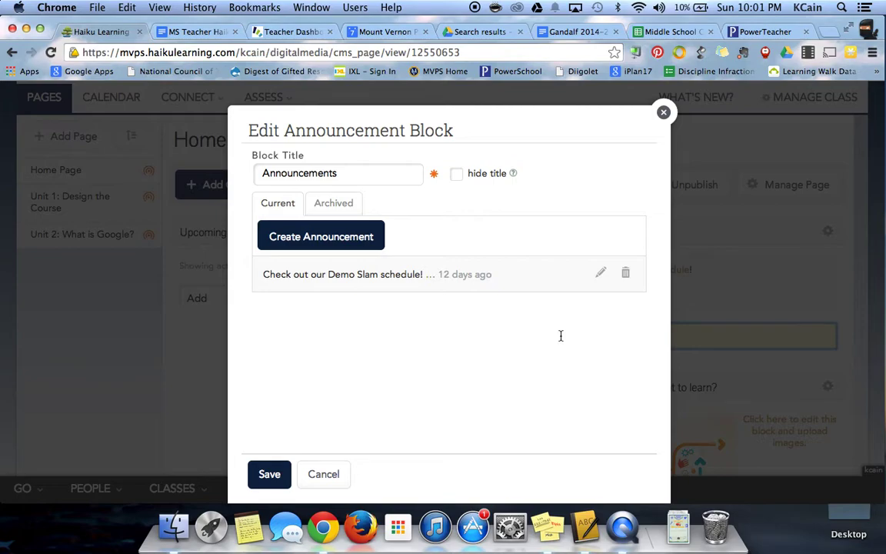
pyautogui.click(337, 475)
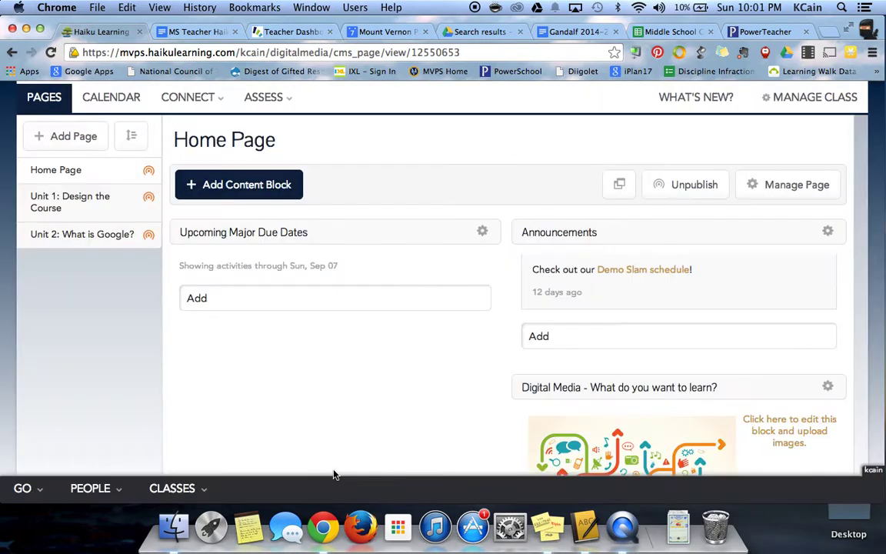
# Start a new announcement reading "Bring materials for lab Tuesday!" in the Announcements block and open its full editor
pyautogui.click(584, 326)
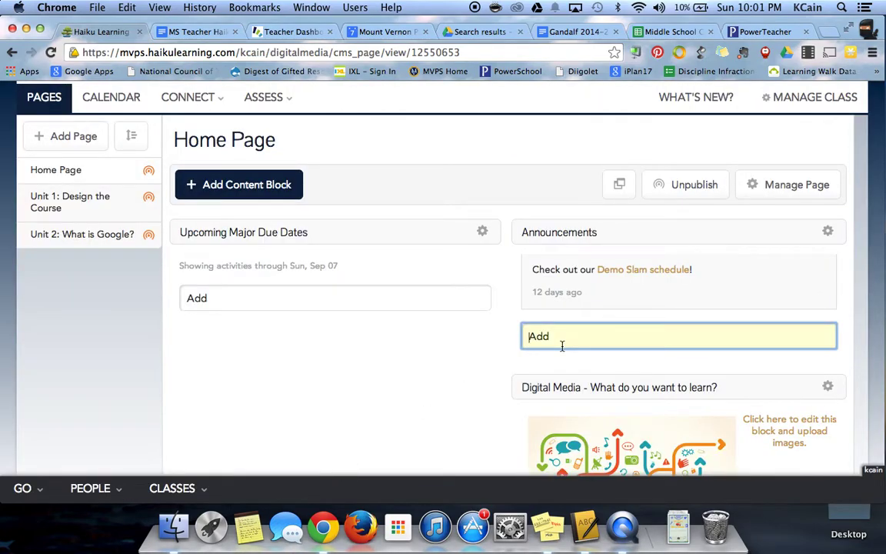
pyautogui.click(586, 333)
pyautogui.press('BackSpace')
pyautogui.press('BackSpace')
pyautogui.press('BackSpace')
pyautogui.write('Bring materials for lab Tuesday!')
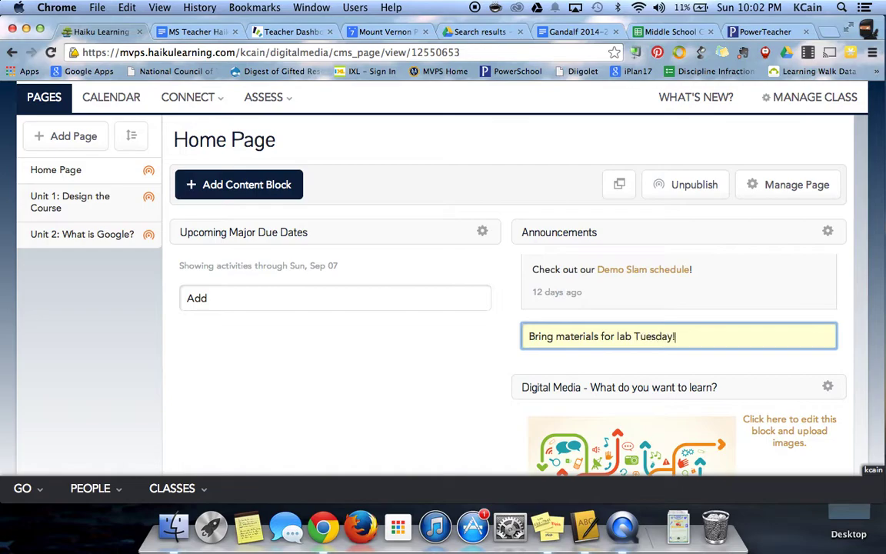
pyautogui.press('Return')
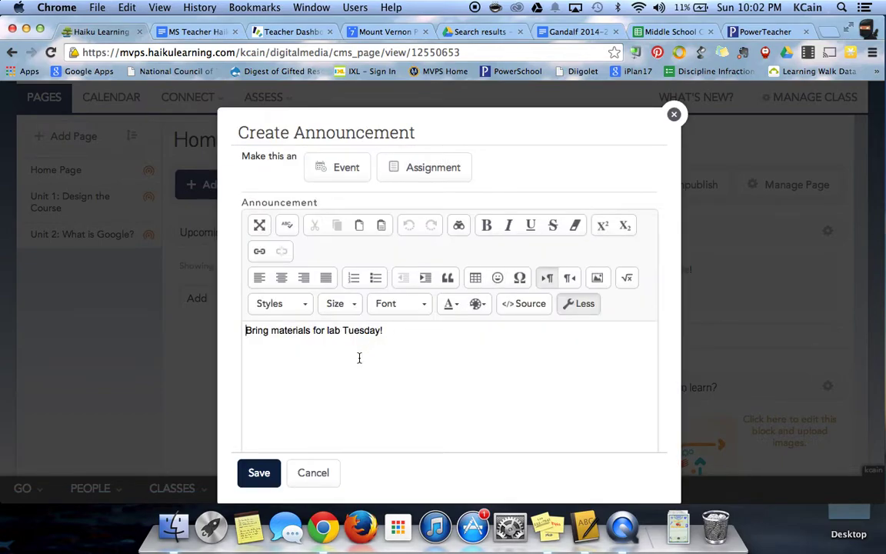
# Set the new announcement to display until September 10, 2014
pyautogui.scroll(-3, 359, 358)
pyautogui.scroll(-2, 358, 358)
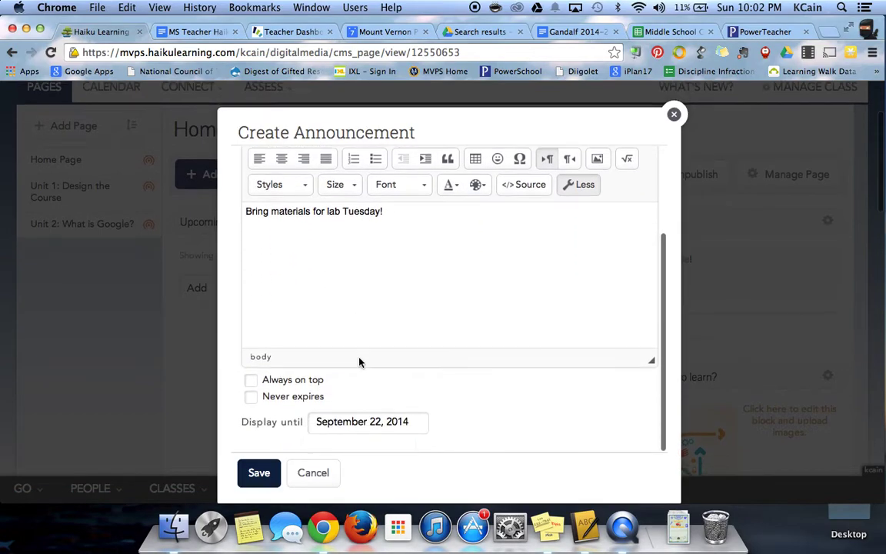
pyautogui.click(376, 421)
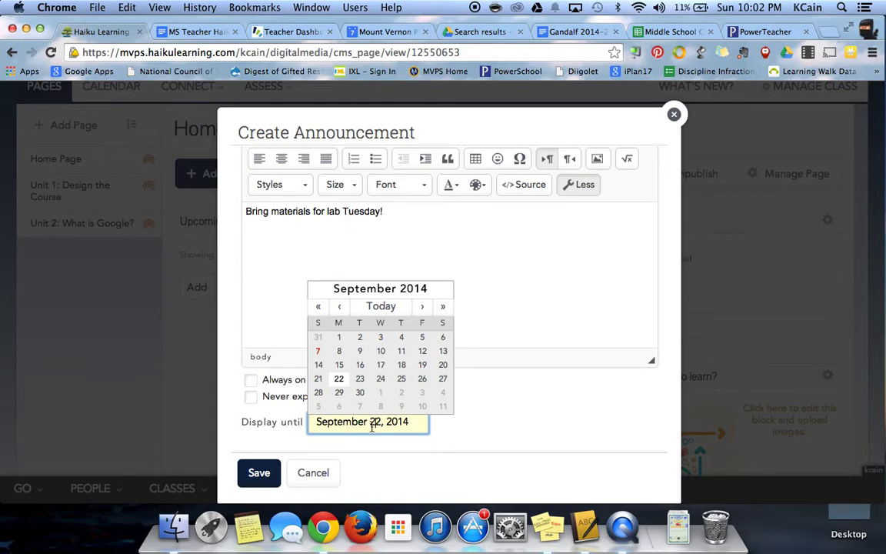
pyautogui.click(381, 352)
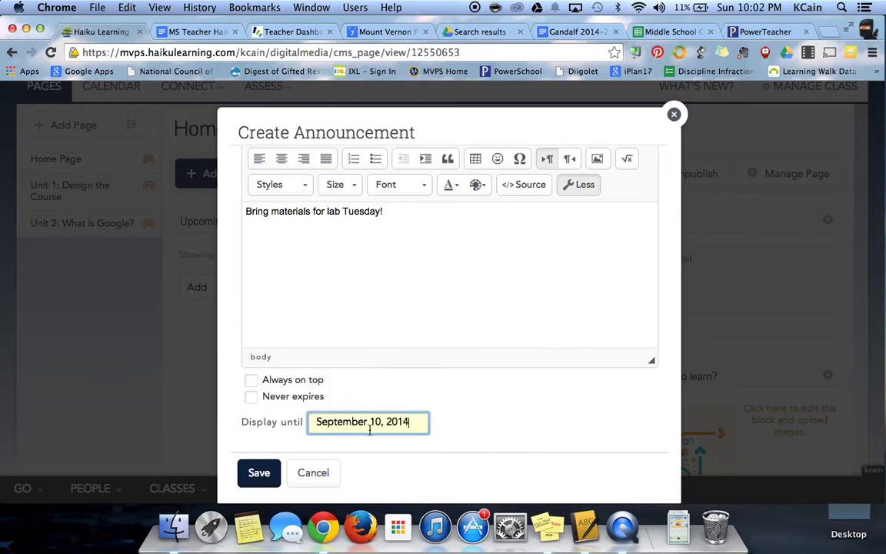
# Try out the Always on top and Never expires options on the announcement, leaving both switched off
pyautogui.click(251, 381)
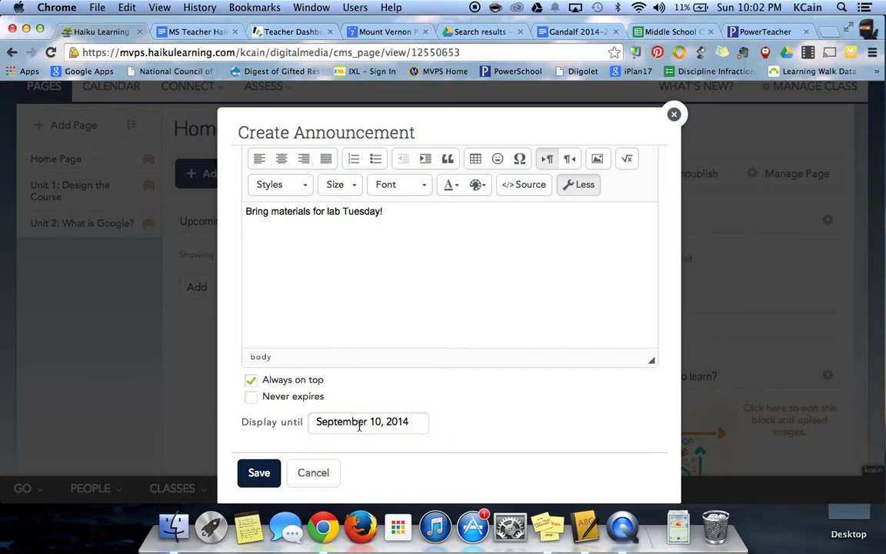
pyautogui.moveTo(405, 207); pyautogui.dragTo(223, 206)
pyautogui.click(293, 240)
pyautogui.click(251, 380)
pyautogui.click(251, 396)
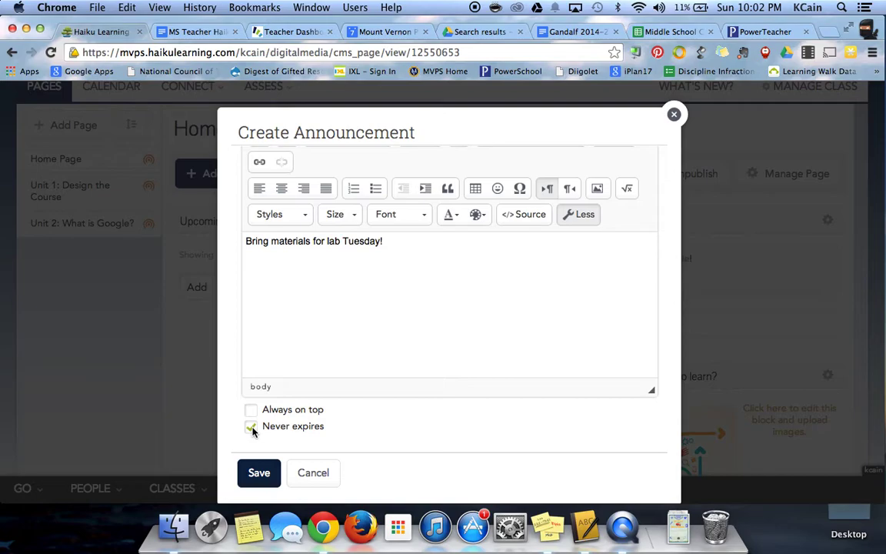
pyautogui.click(251, 428)
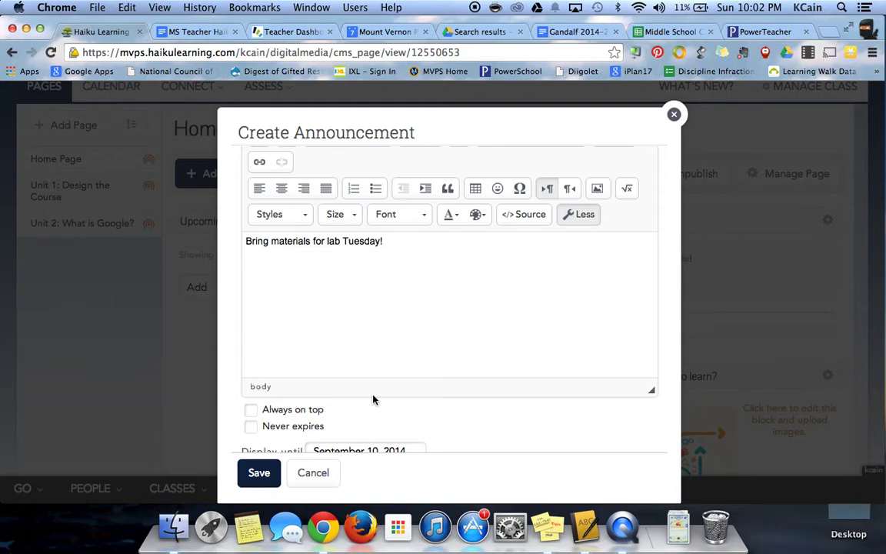
# Save the new lab materials announcement to the home page
pyautogui.scroll(-2, 367, 304)
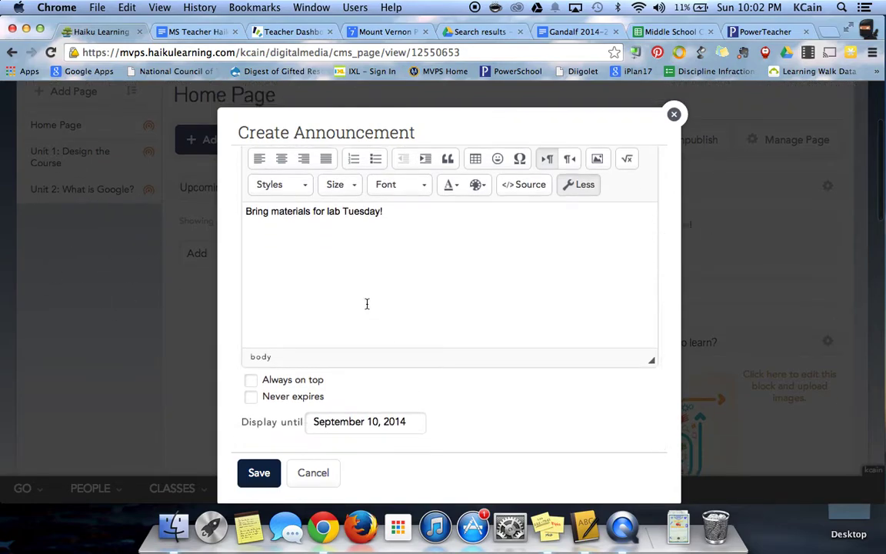
pyautogui.click(259, 472)
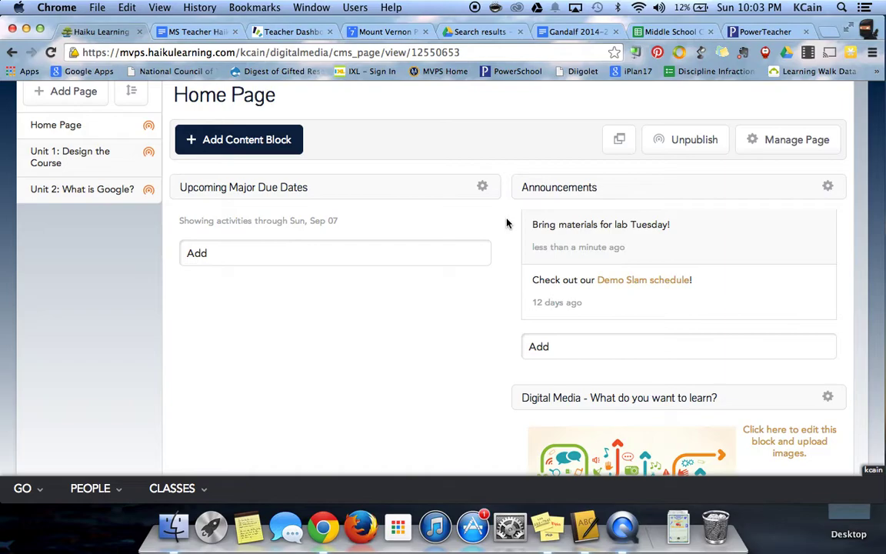
# Delete the "Bring materials for lab Tuesday!" announcement from the Announcements block and confirm the deletion
pyautogui.click(697, 245)
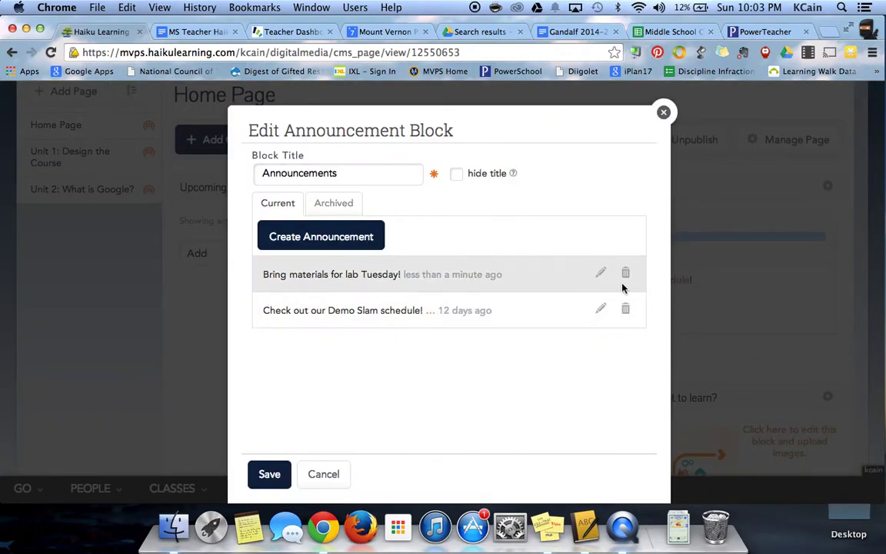
pyautogui.click(626, 275)
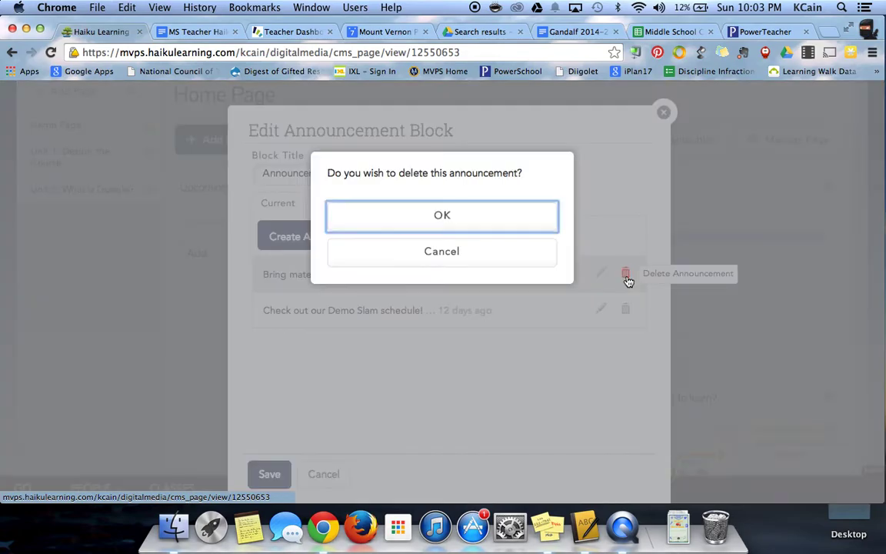
pyautogui.click(455, 217)
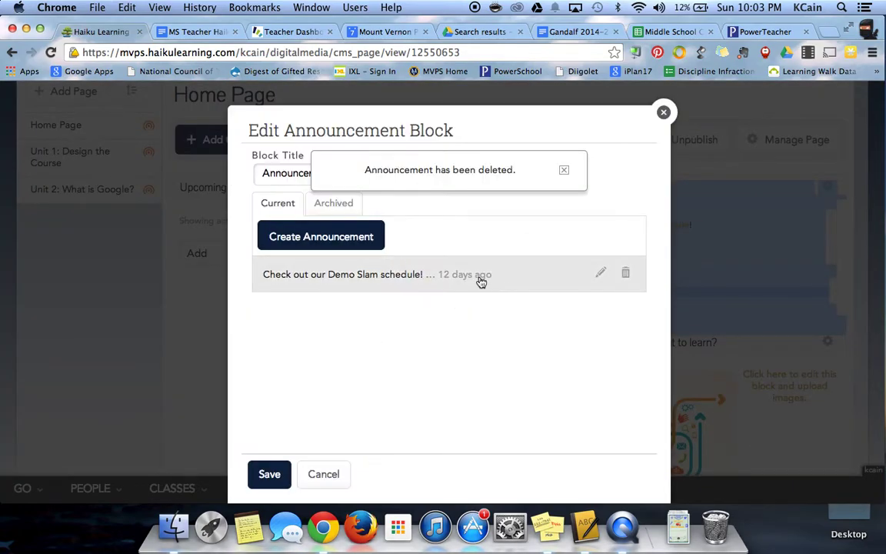
# Check the display-until date of the Demo Slam schedule announcement, and leave its editor and the Announcements block without saving
pyautogui.click(389, 277)
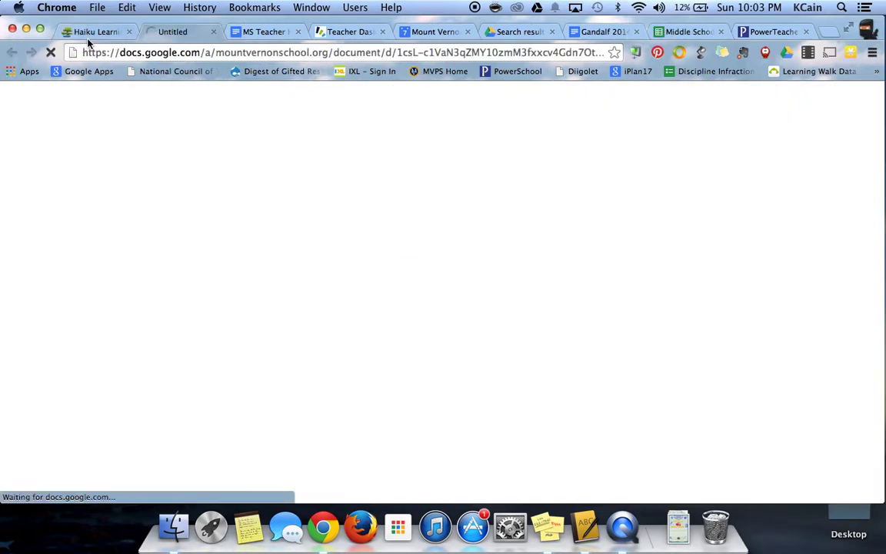
pyautogui.click(80, 32)
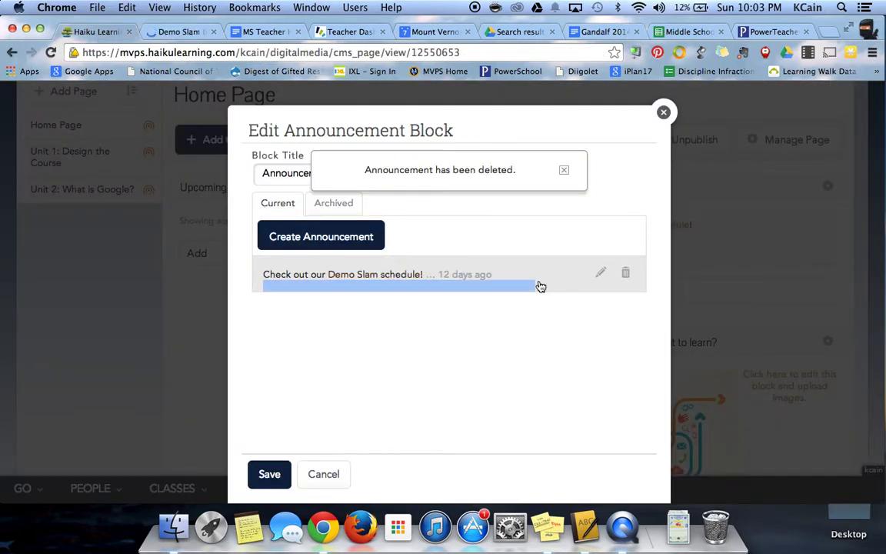
pyautogui.click(602, 275)
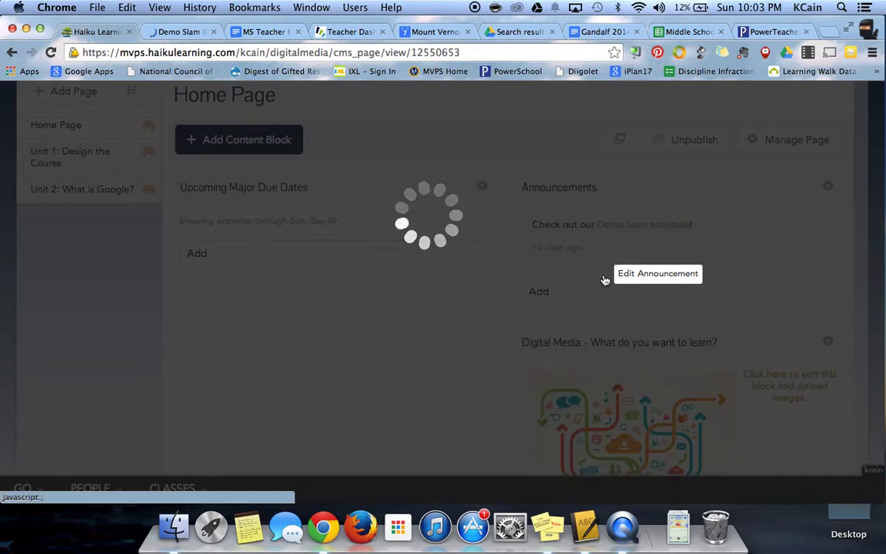
pyautogui.scroll(-3, 406, 368)
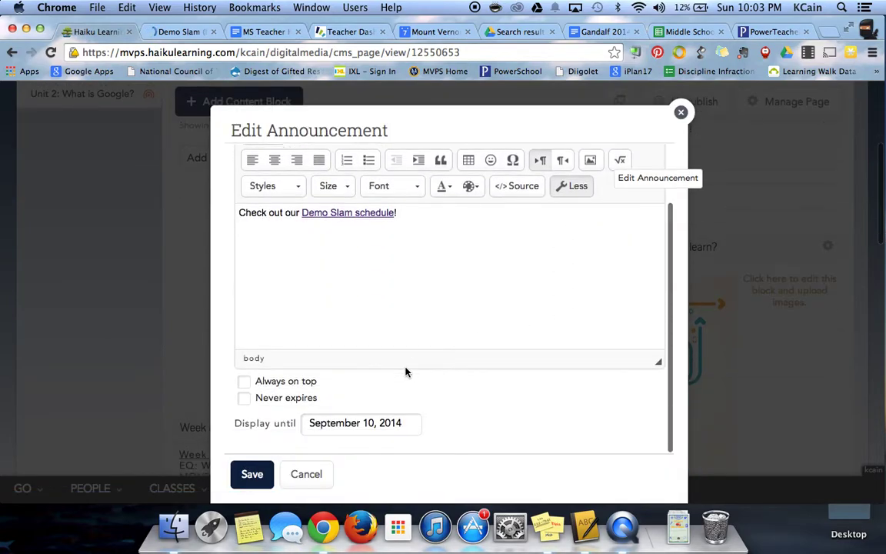
pyautogui.click(346, 421)
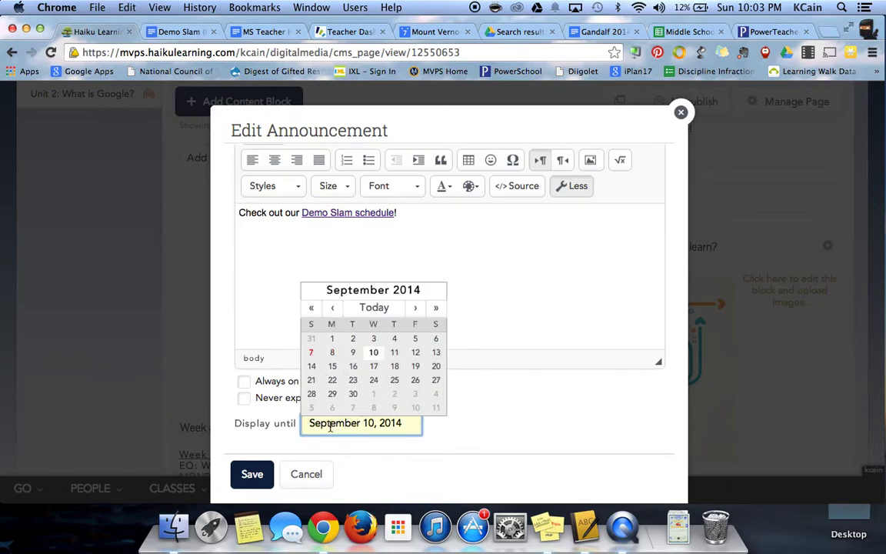
pyautogui.click(306, 473)
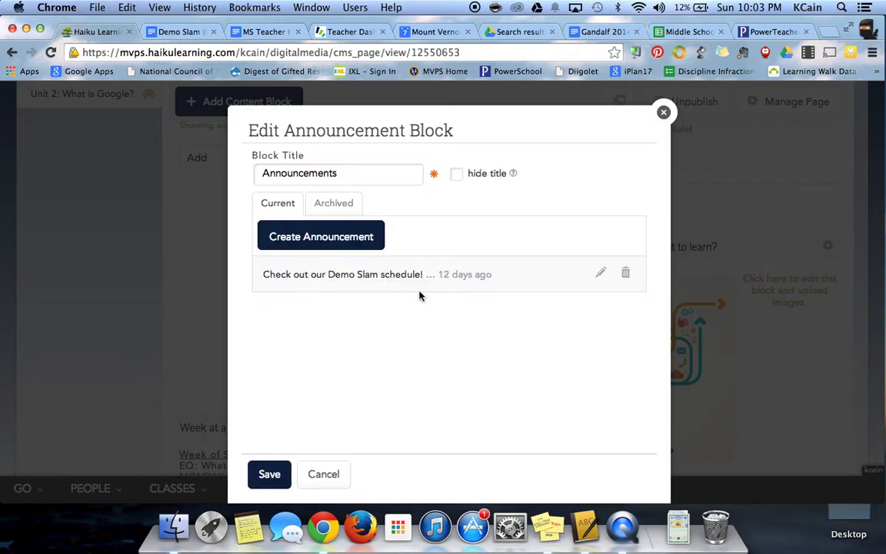
pyautogui.click(325, 474)
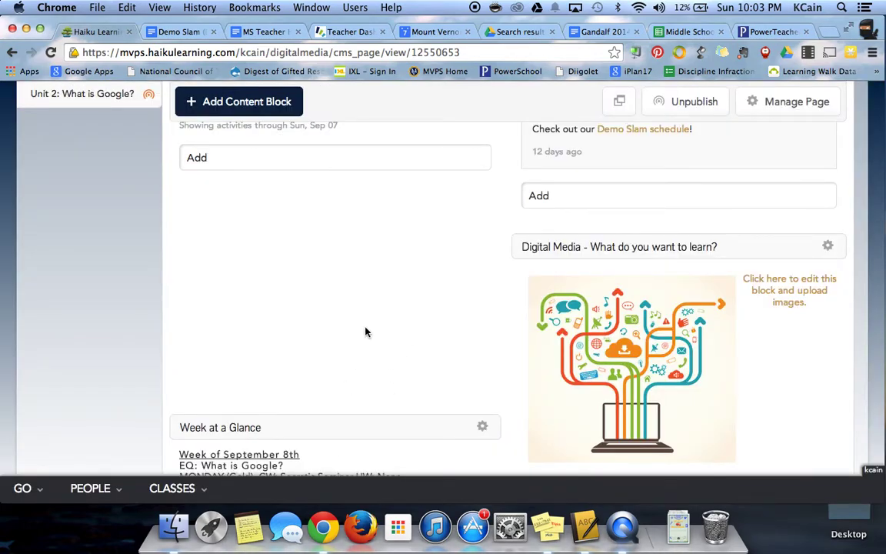